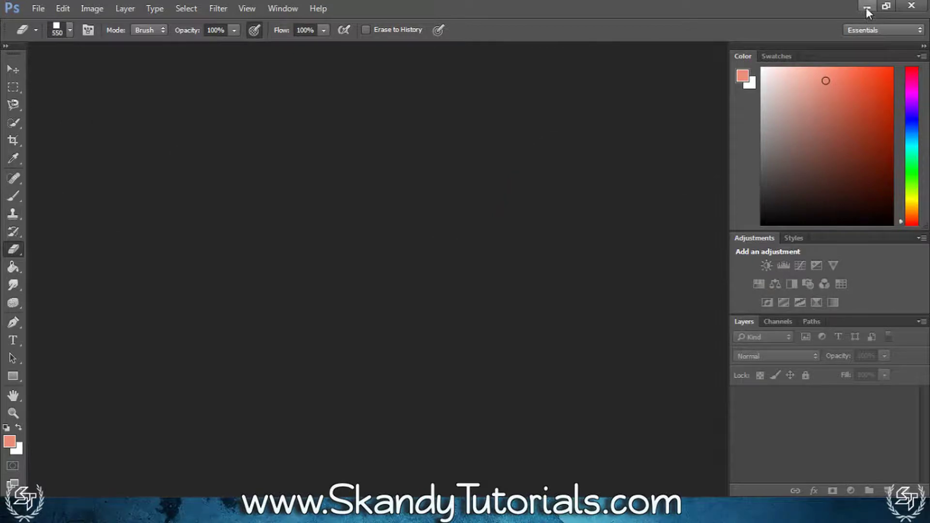
Minimize the empty Photoshop window to reveal the desktop
{"action": "left_click", "coordinate": [866, 8]}
Drag the car selfie into Photoshop and duplicate its Background layer as Layer 1 with Ctrl+J
{"action": "left_click_drag", "start_coordinate": [133, 116], "coordinate": [342, 332]}
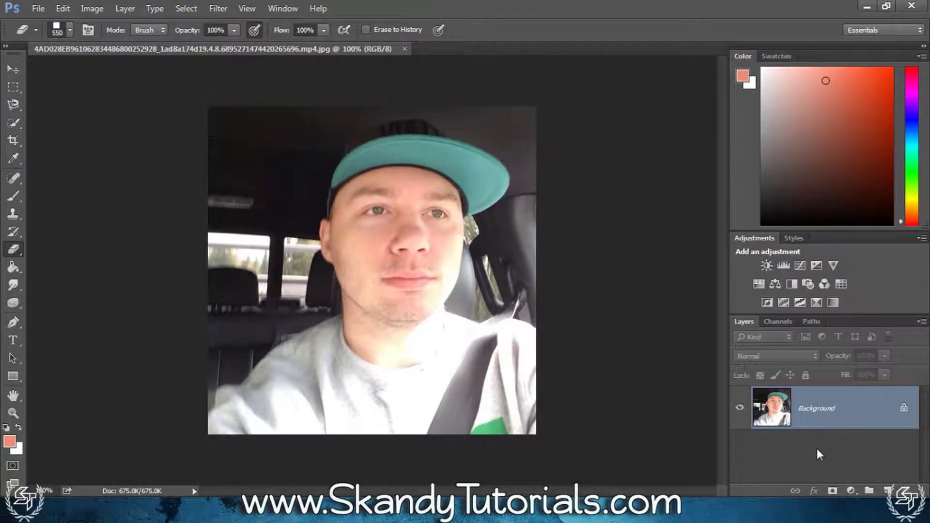
{"action": "key", "text": "ctrl+j"}
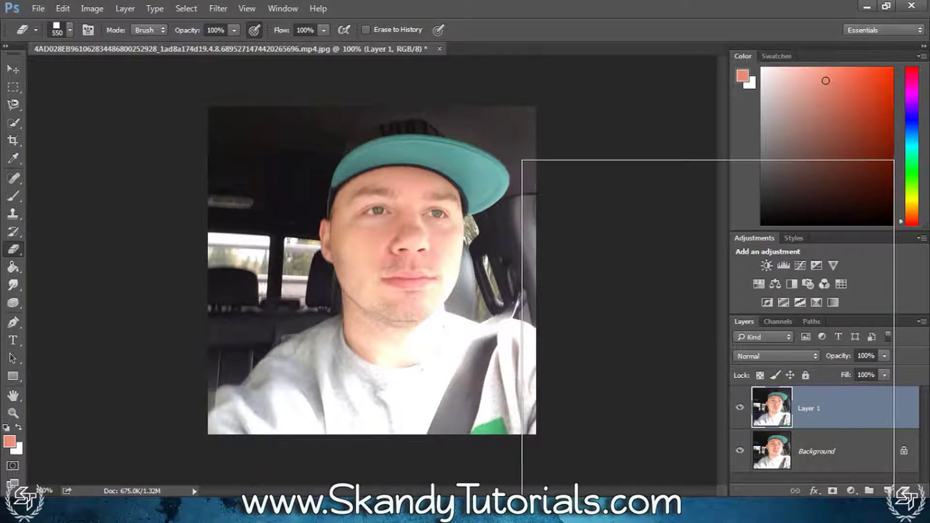
Open the Filter Gallery and switch its filter to Poster Edges
{"action": "left_click", "coordinate": [219, 9]}
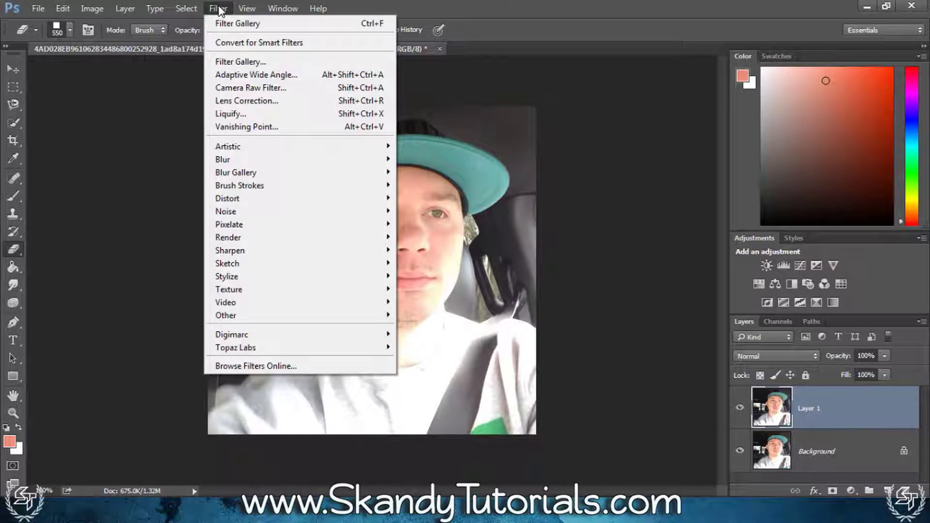
{"action": "left_click", "coordinate": [241, 62]}
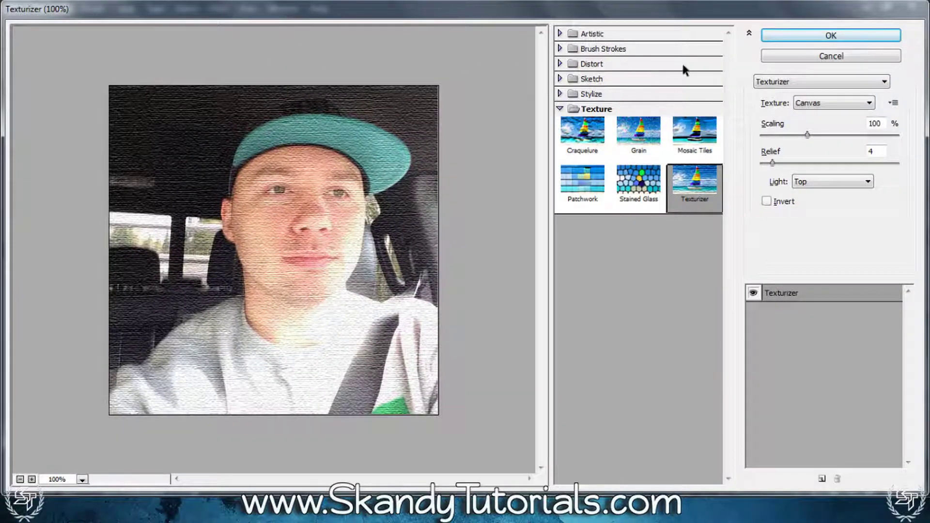
{"action": "left_click", "coordinate": [834, 81]}
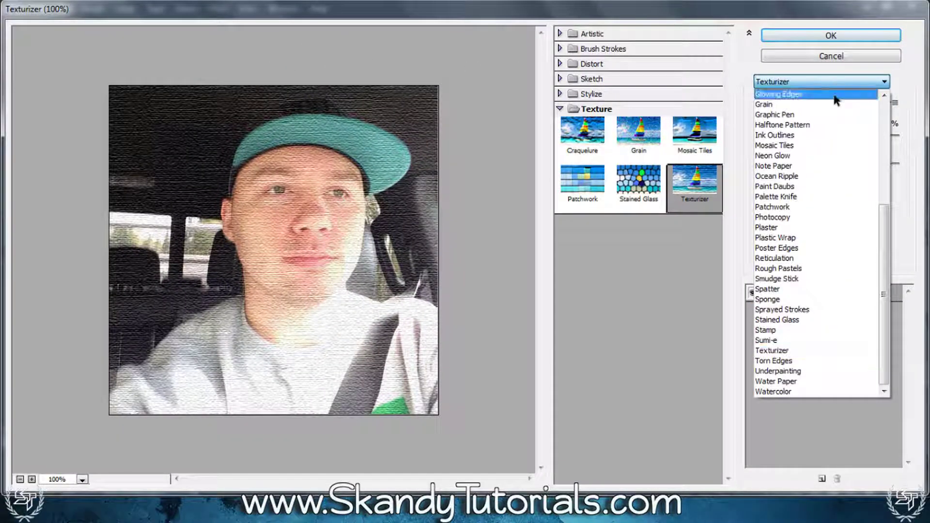
{"action": "left_click", "coordinate": [812, 248]}
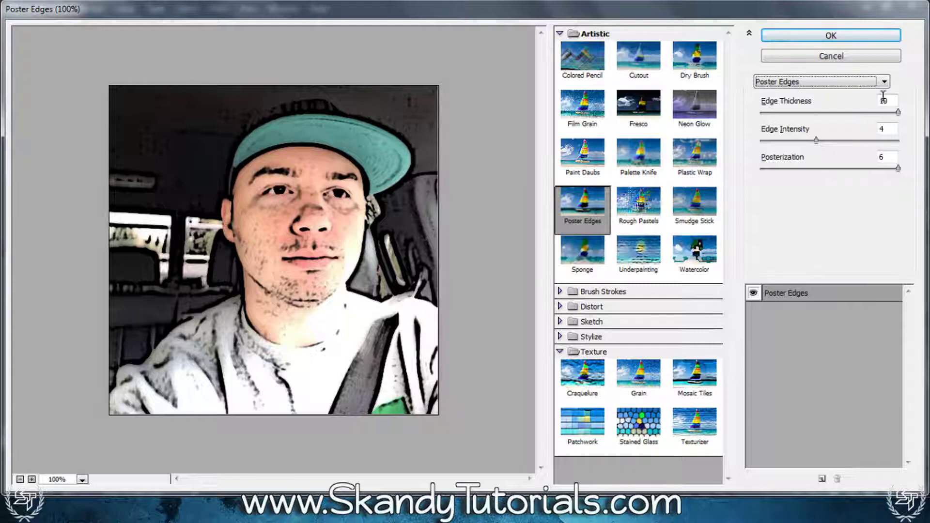
Set Poster Edges to Edge Thickness 8, Edge Intensity 5, Posterization 5 and apply it
{"action": "left_click_drag", "start_coordinate": [898, 112], "coordinate": [854, 113]}
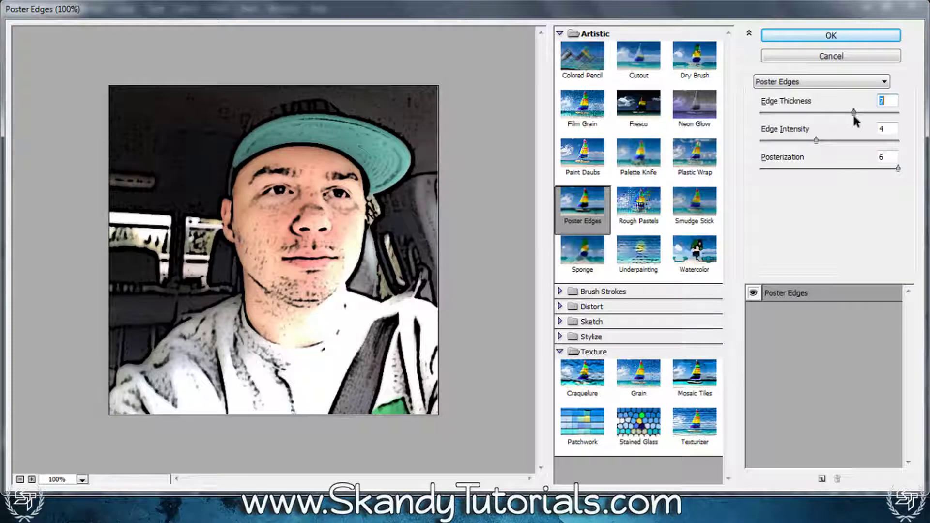
{"action": "left_click", "coordinate": [819, 141]}
{"action": "left_click_drag", "start_coordinate": [818, 142], "coordinate": [862, 143]}
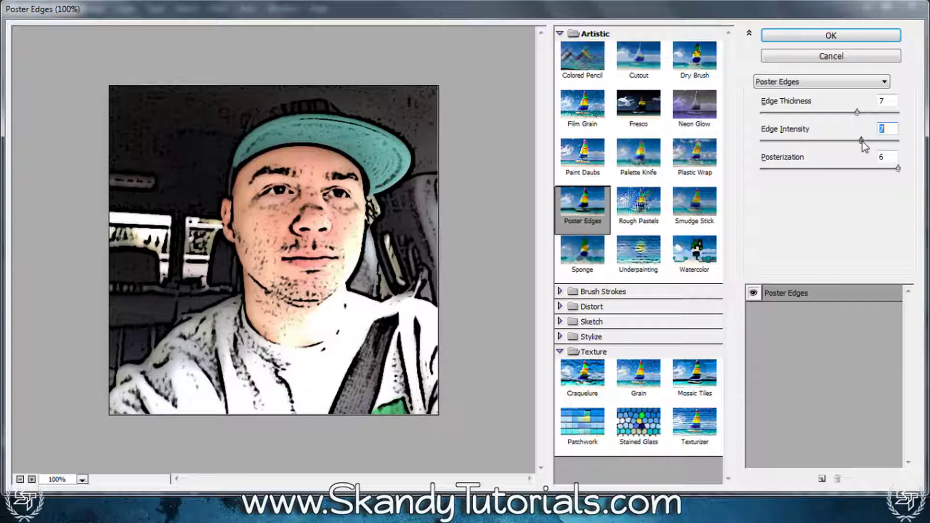
{"action": "left_click_drag", "start_coordinate": [898, 170], "coordinate": [876, 169]}
{"action": "left_click", "coordinate": [858, 112]}
{"action": "left_click_drag", "start_coordinate": [858, 112], "coordinate": [837, 140]}
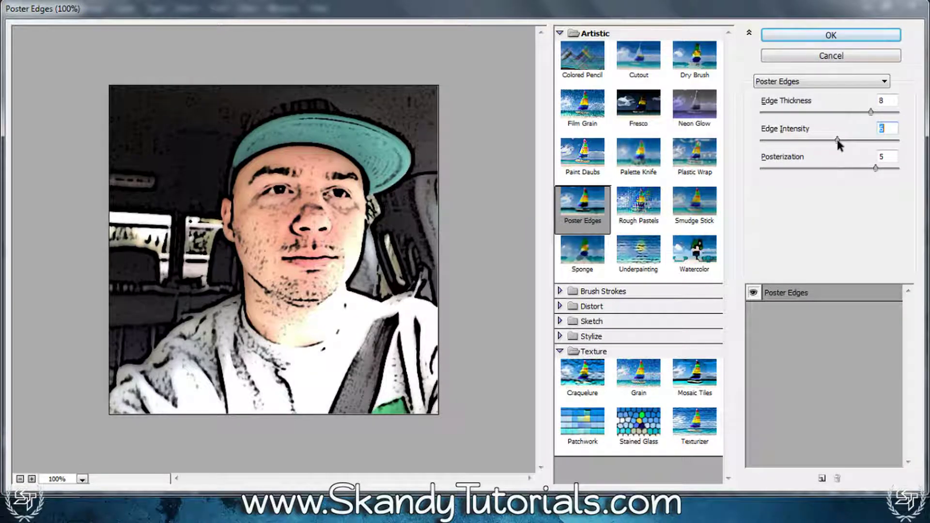
{"action": "left_click", "coordinate": [840, 33]}
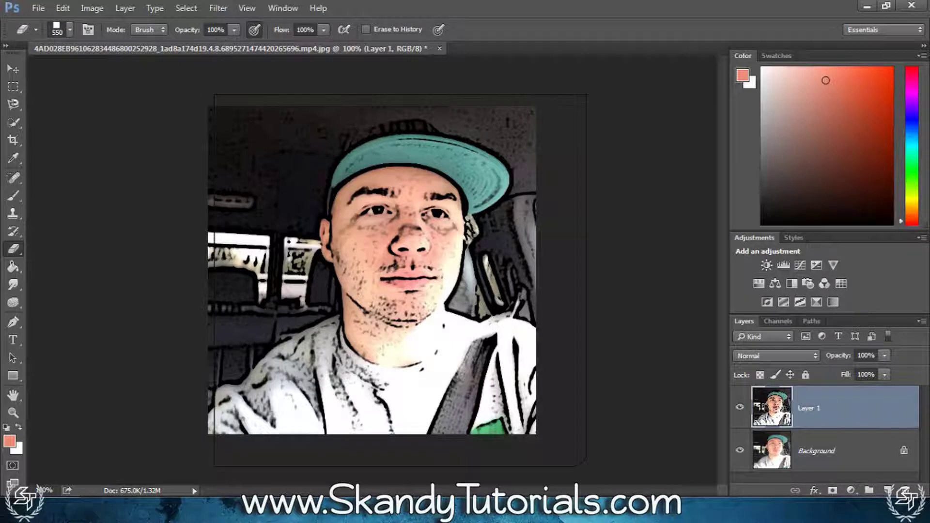
Launch Topaz Clean 3 from Filter > Topaz Labs and choose the Cartoon Detailed preset
{"action": "left_click", "coordinate": [219, 7]}
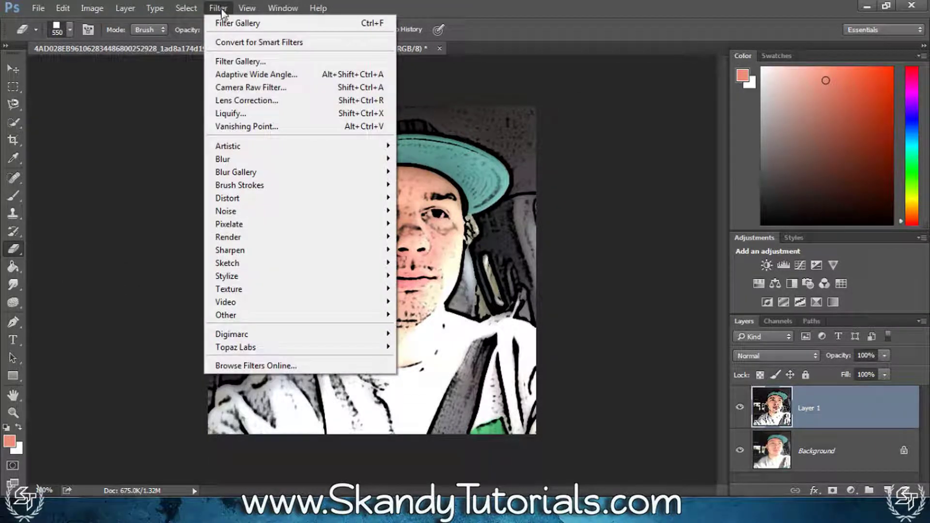
{"action": "mouse_move", "coordinate": [341, 347]}
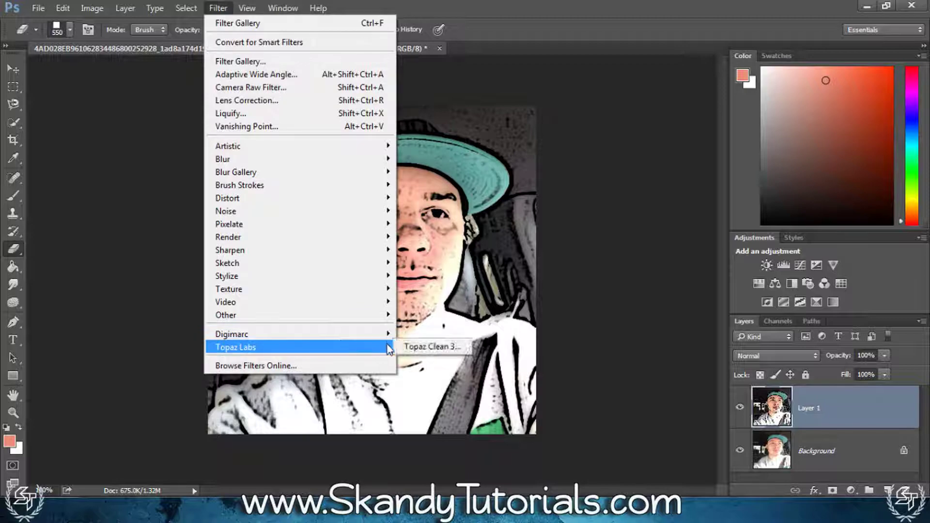
{"action": "left_click", "coordinate": [433, 347]}
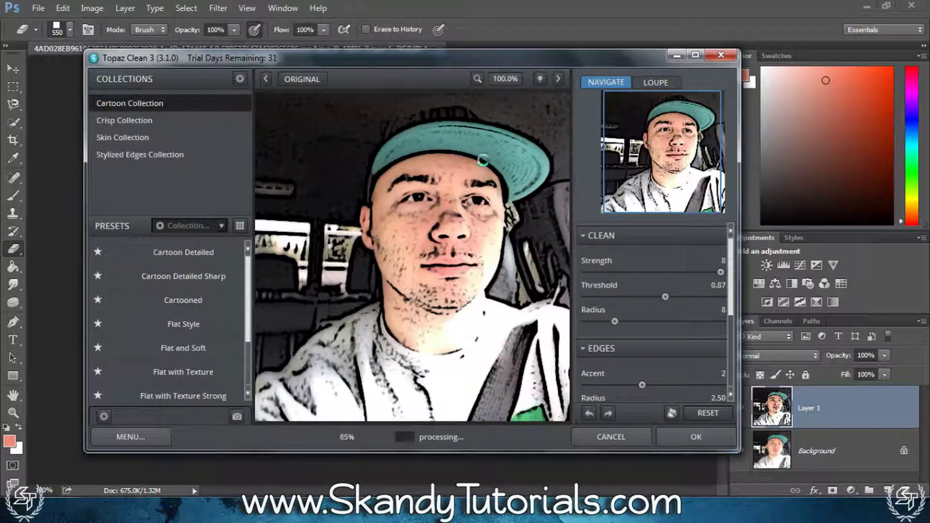
{"action": "left_click_drag", "start_coordinate": [486, 58], "coordinate": [458, 74]}
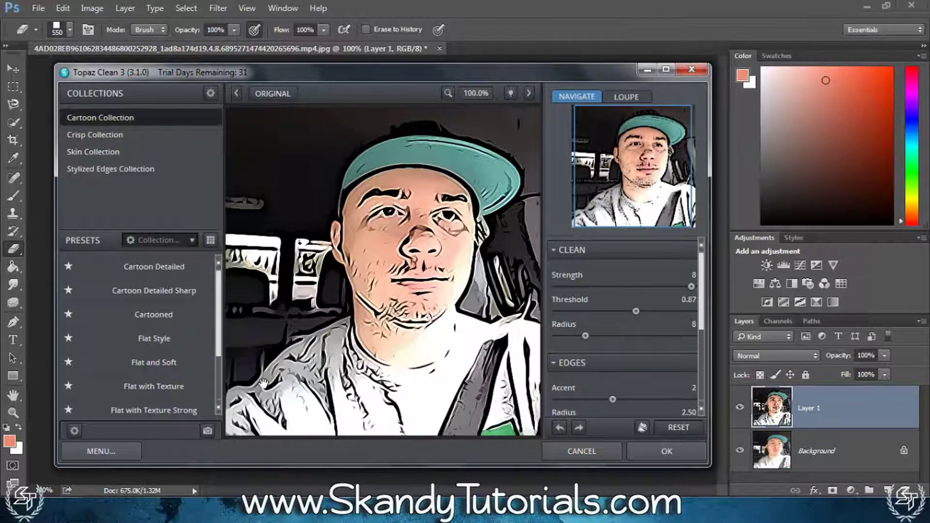
{"action": "left_click", "coordinate": [164, 267]}
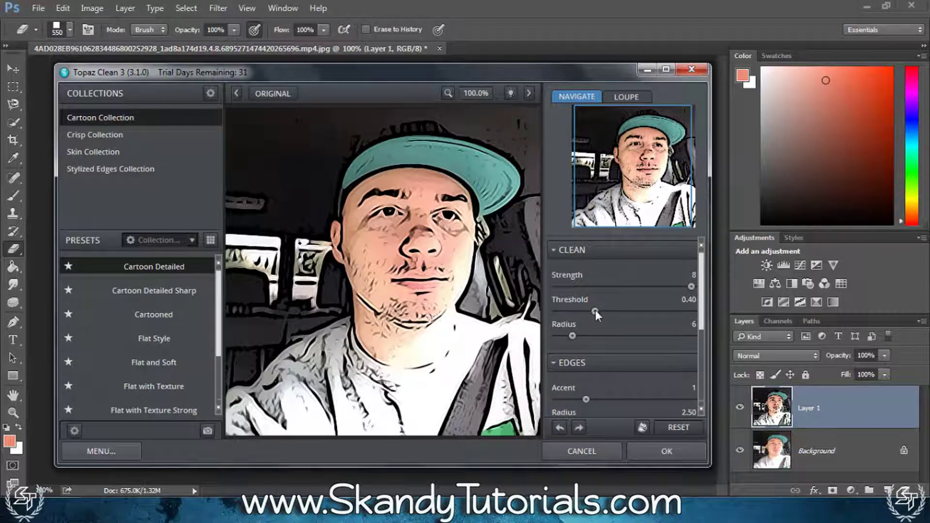
Adjust the Clean Threshold to 0.41, review the Edges and Texture settings, and apply the result
{"action": "left_click_drag", "start_coordinate": [595, 310], "coordinate": [592, 309]}
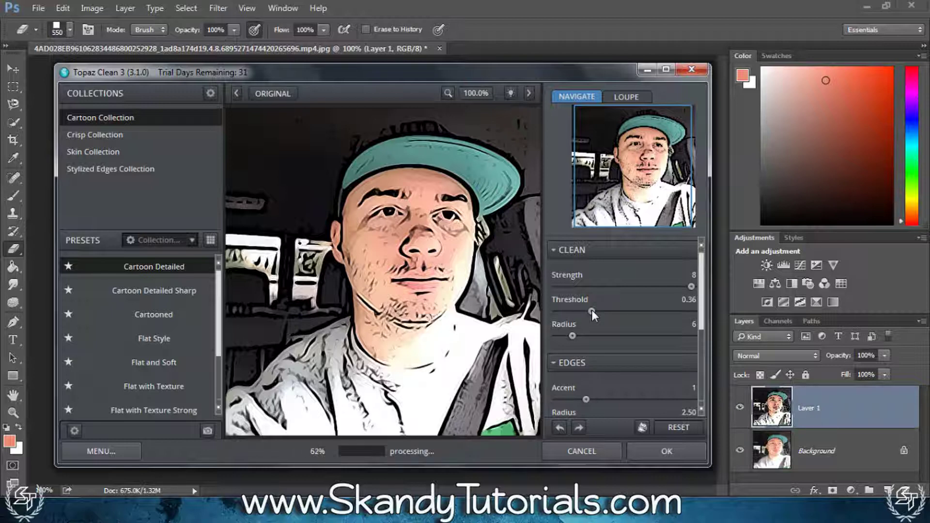
{"action": "left_click_drag", "start_coordinate": [592, 309], "coordinate": [595, 311]}
{"action": "scroll", "coordinate": [701, 314], "scroll_direction": "down", "scroll_amount": 2}
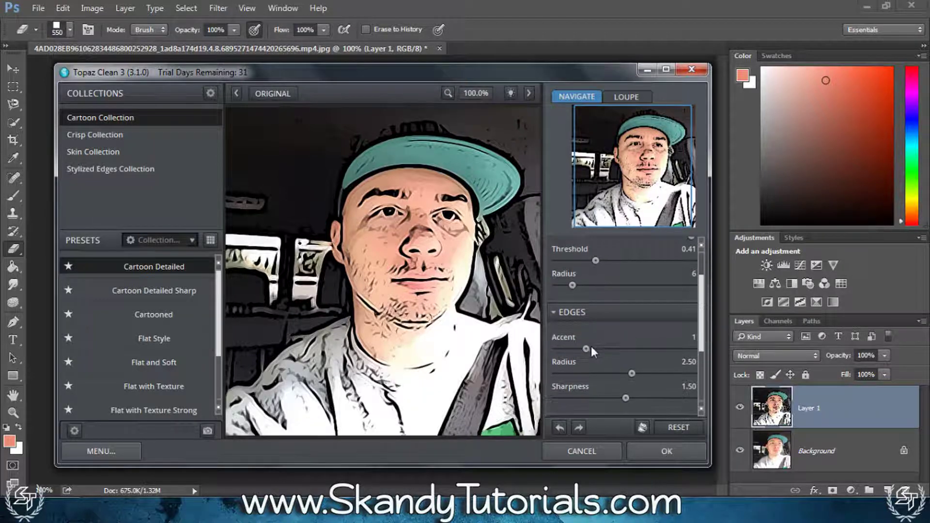
{"action": "left_click", "coordinate": [594, 348]}
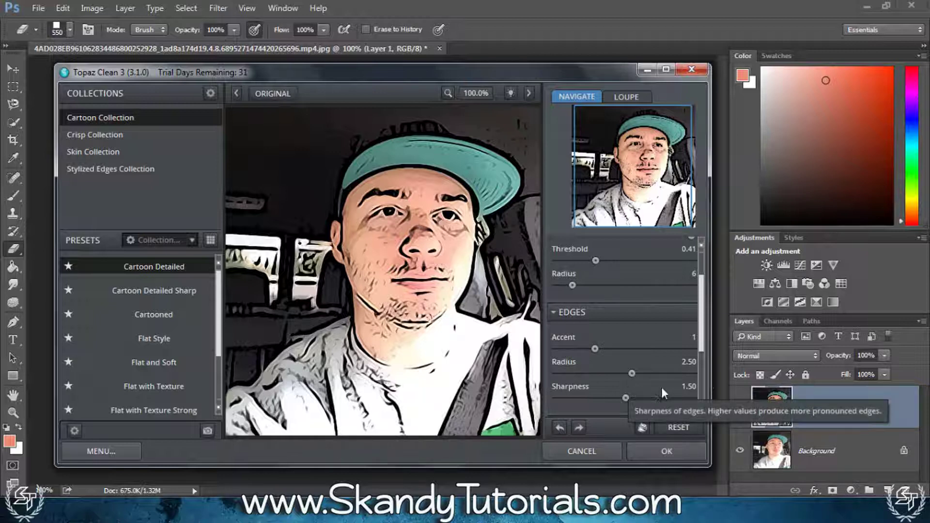
{"action": "scroll", "coordinate": [702, 353], "scroll_direction": "down", "scroll_amount": 1}
{"action": "left_click_drag", "start_coordinate": [702, 353], "coordinate": [703, 384]}
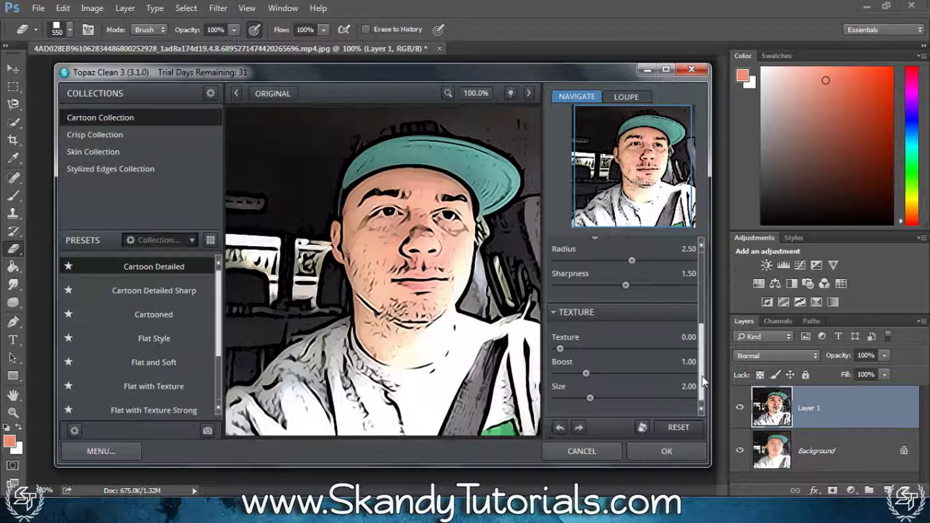
{"action": "left_click_drag", "start_coordinate": [701, 379], "coordinate": [709, 306]}
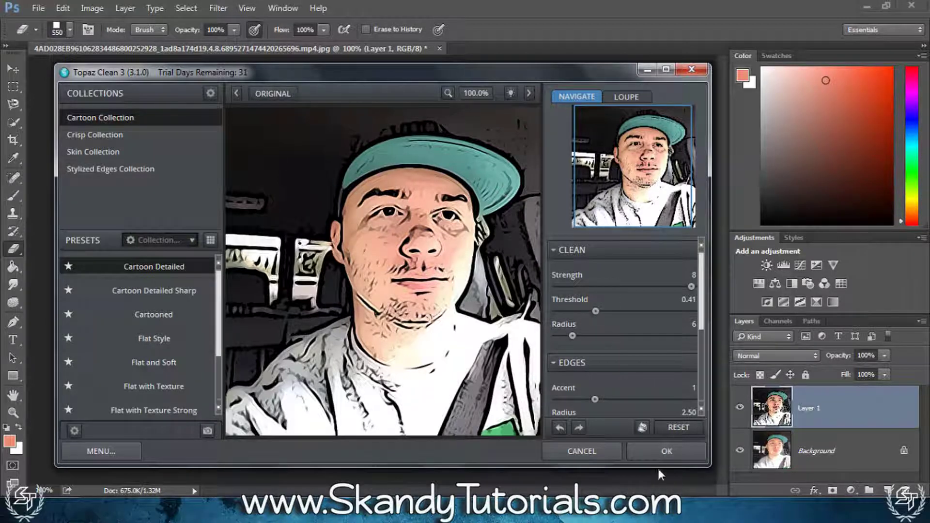
{"action": "left_click", "coordinate": [671, 452]}
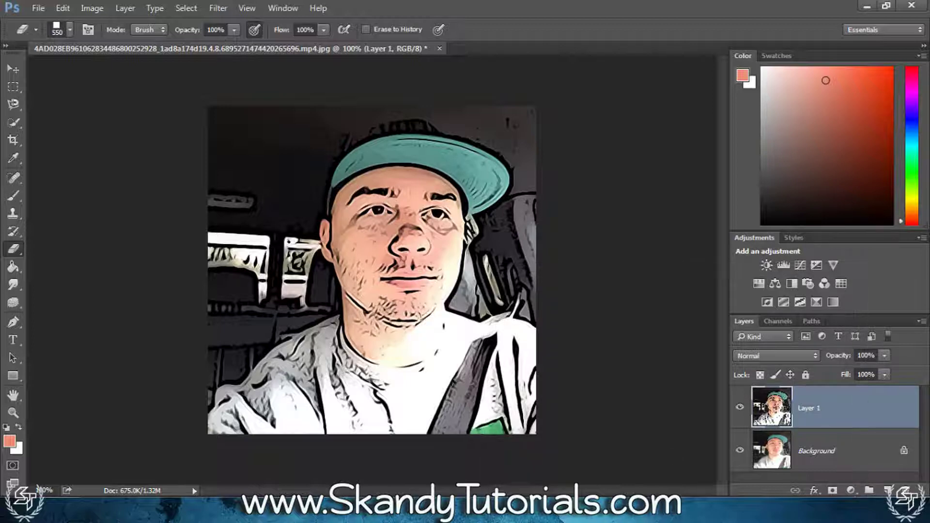
Add a Gradient fill layer using the red-to-green preset at 90° above Layer 1
{"action": "left_click", "coordinate": [851, 491]}
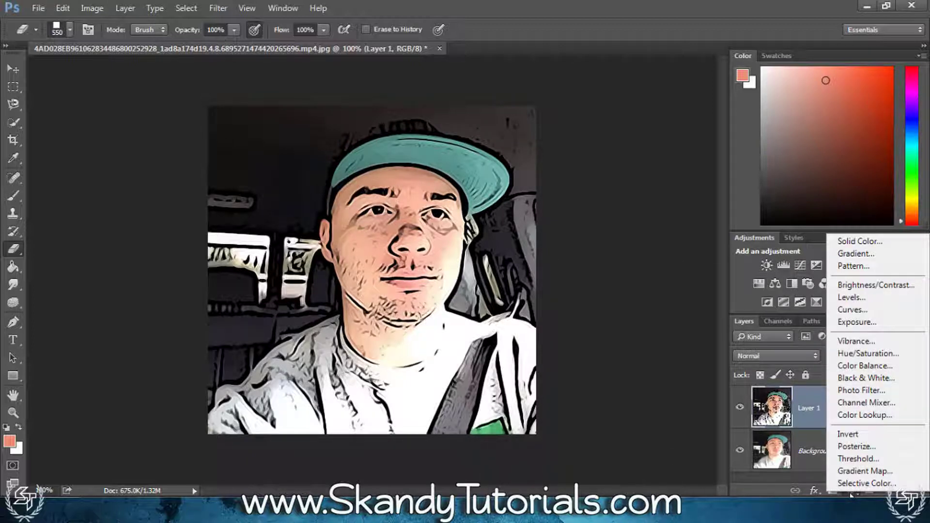
{"action": "left_click", "coordinate": [858, 254]}
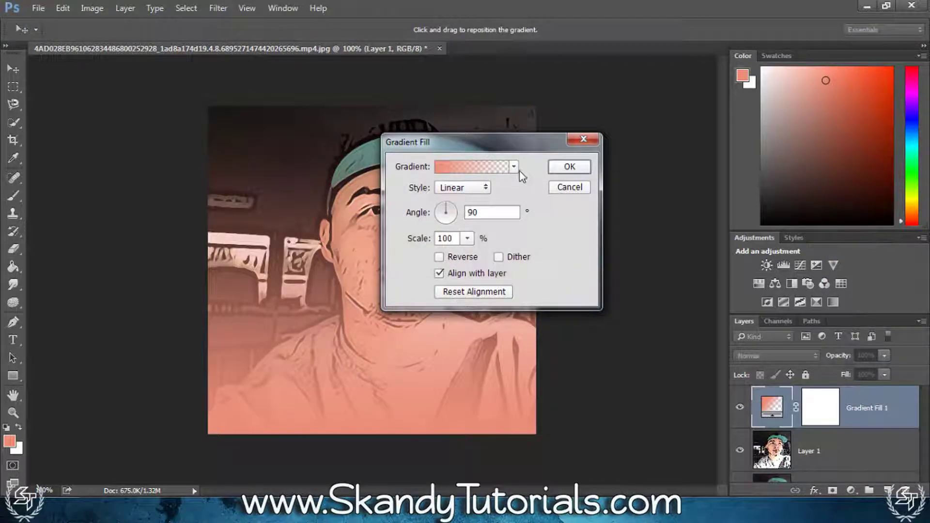
{"action": "left_click", "coordinate": [515, 167]}
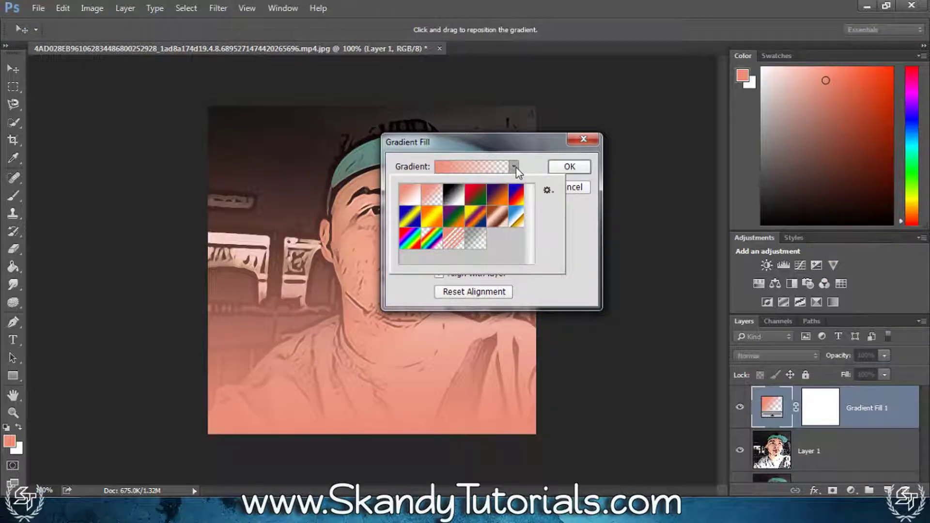
{"action": "left_click", "coordinate": [477, 196]}
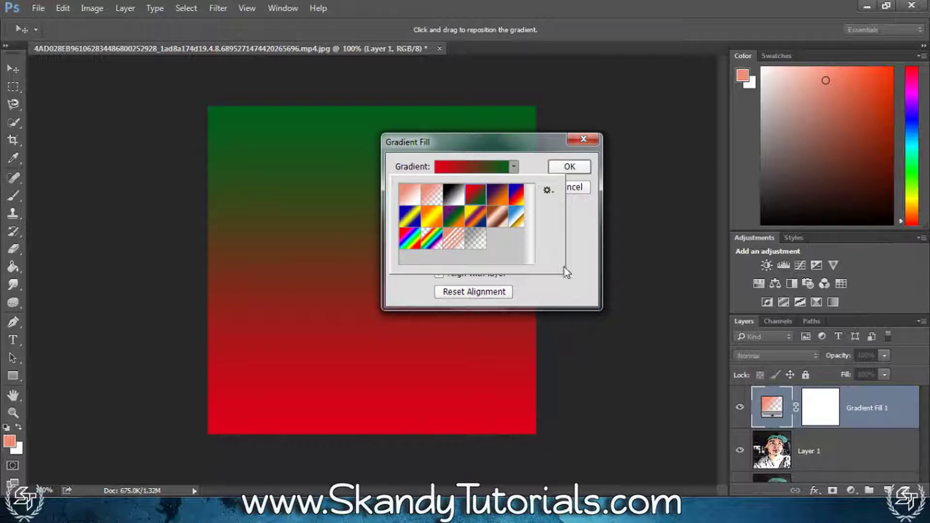
{"action": "left_click", "coordinate": [578, 166]}
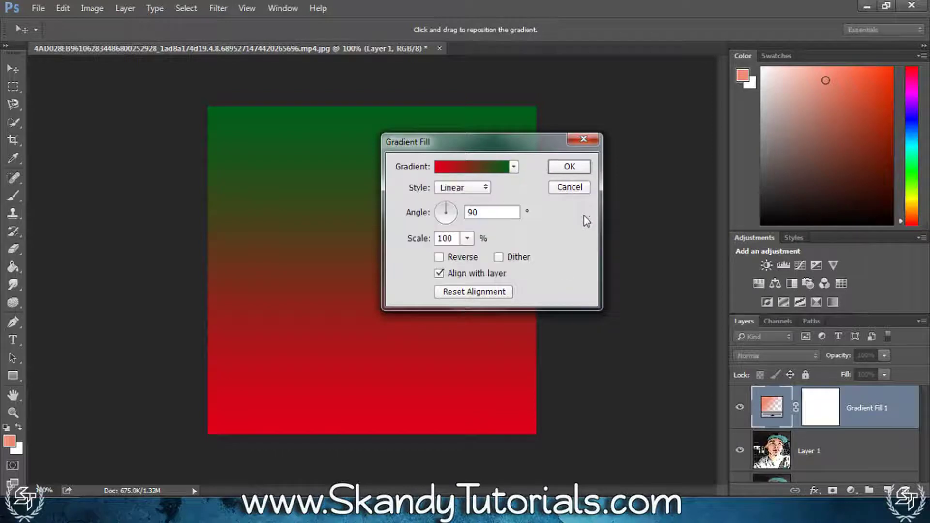
{"action": "left_click", "coordinate": [567, 167]}
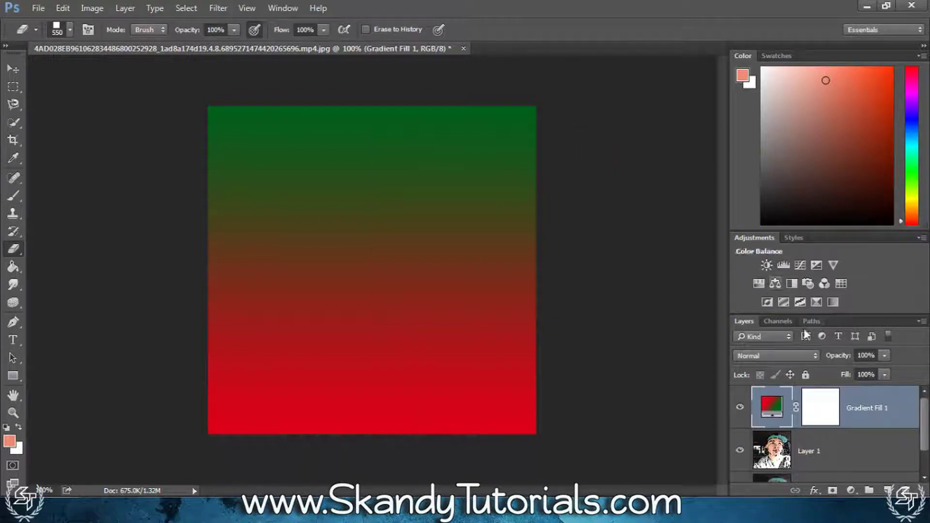
Set Gradient Fill 1 to Color Burn at 22% opacity, then select Layer 1
{"action": "left_click", "coordinate": [807, 356]}
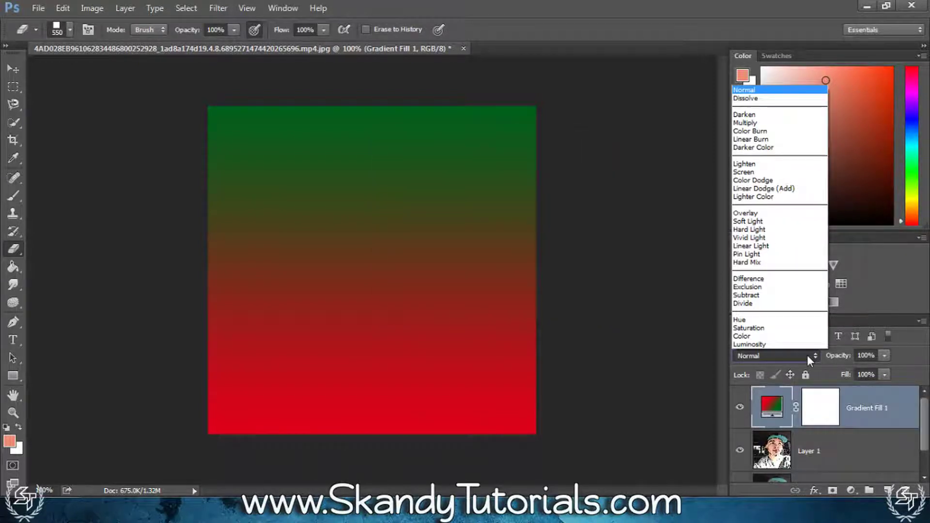
{"action": "left_click", "coordinate": [783, 131]}
{"action": "left_click", "coordinate": [884, 356]}
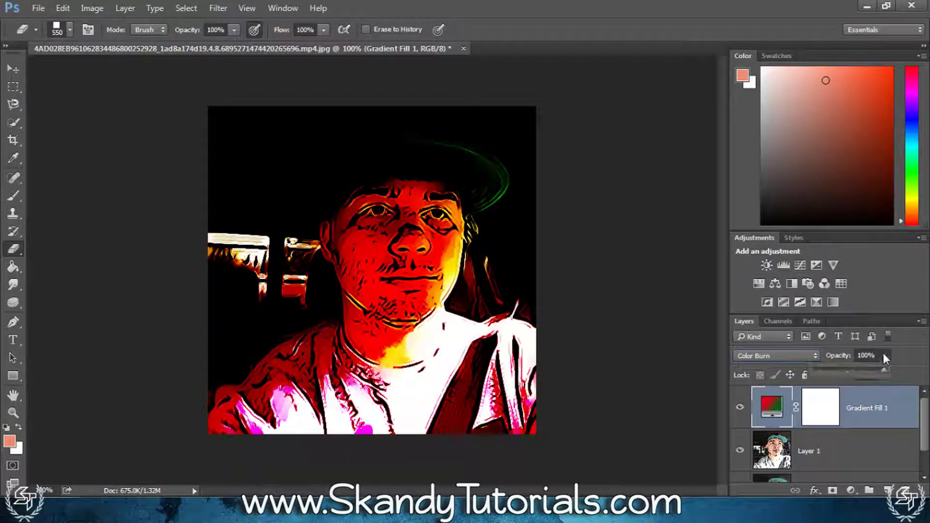
{"action": "left_click_drag", "start_coordinate": [884, 368], "coordinate": [852, 370]}
{"action": "left_click_drag", "start_coordinate": [828, 368], "coordinate": [828, 370]}
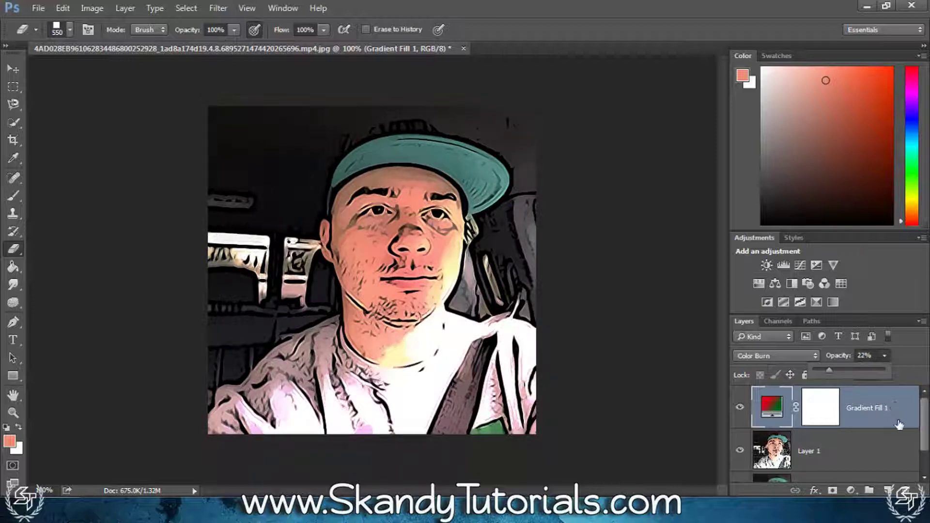
{"action": "left_click", "coordinate": [887, 357]}
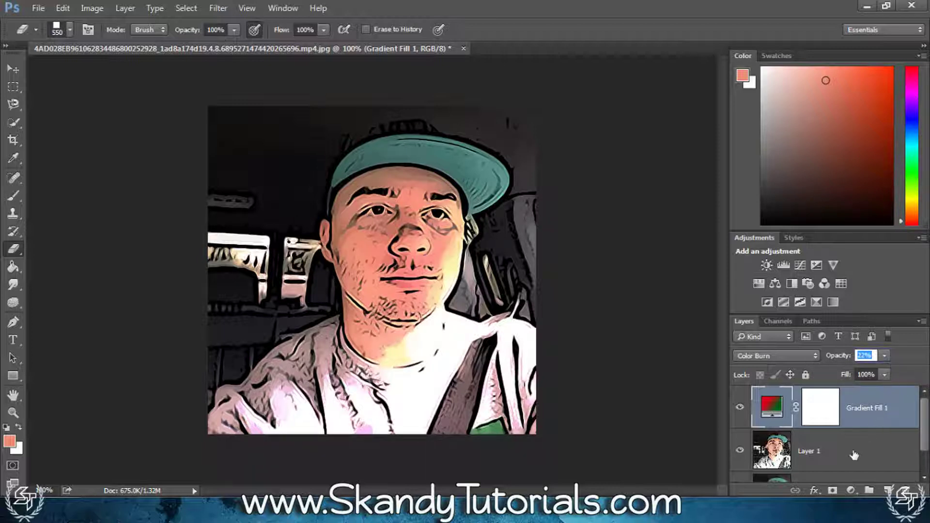
{"action": "left_click", "coordinate": [811, 460]}
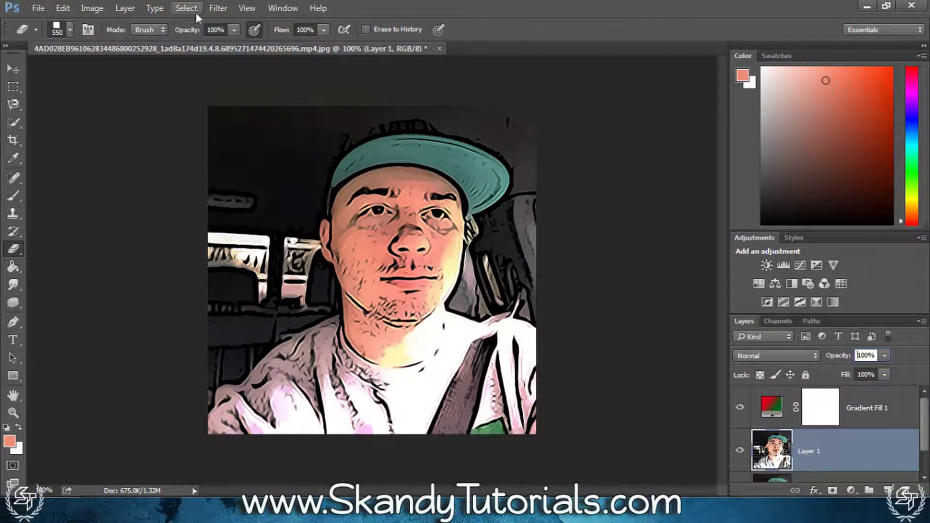
{"action": "left_click", "coordinate": [219, 10]}
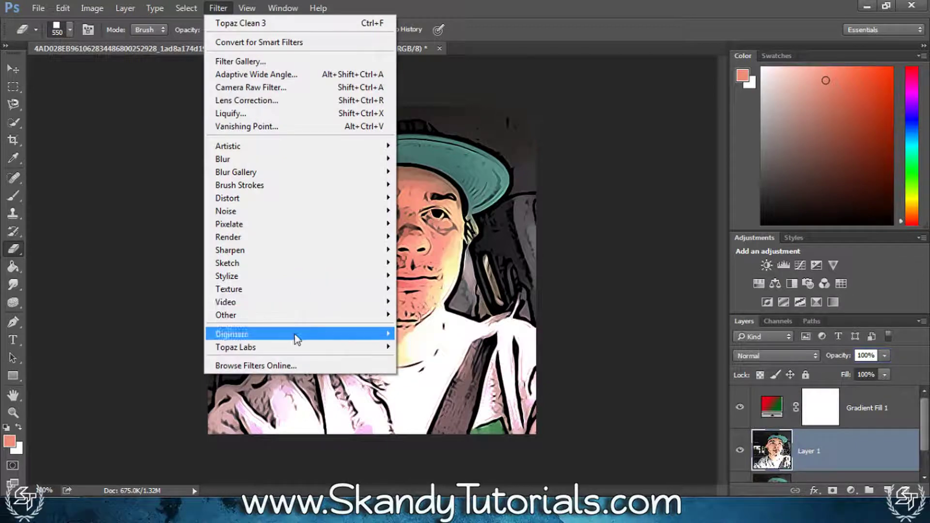
Reopen Topaz Clean 3 with the Flat Style preset, Strength 8 and Threshold 1.48
{"action": "mouse_move", "coordinate": [334, 353]}
{"action": "left_click", "coordinate": [429, 348]}
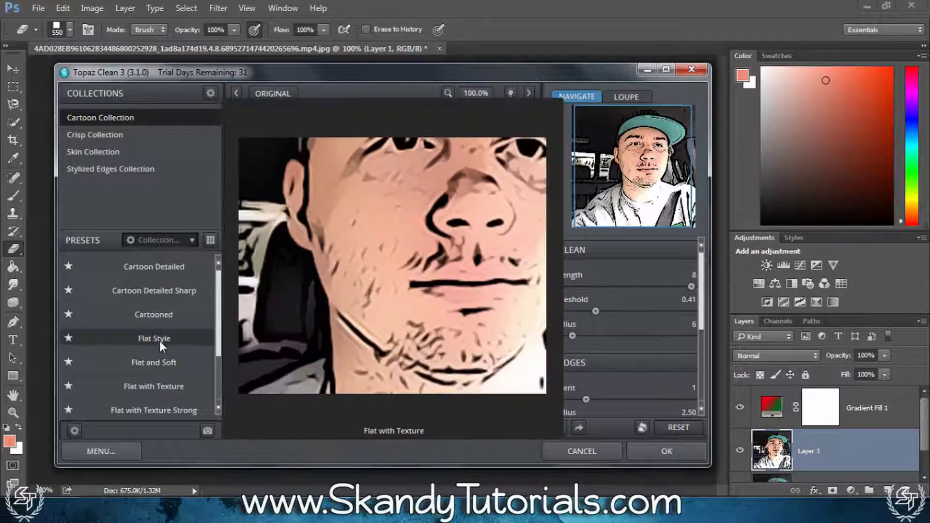
{"action": "left_click", "coordinate": [159, 340]}
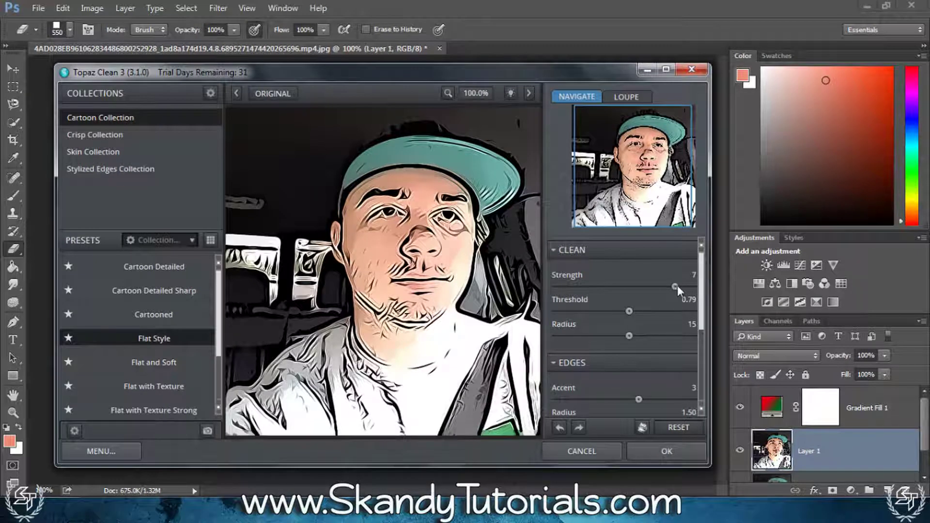
{"action": "left_click_drag", "start_coordinate": [675, 287], "coordinate": [701, 286]}
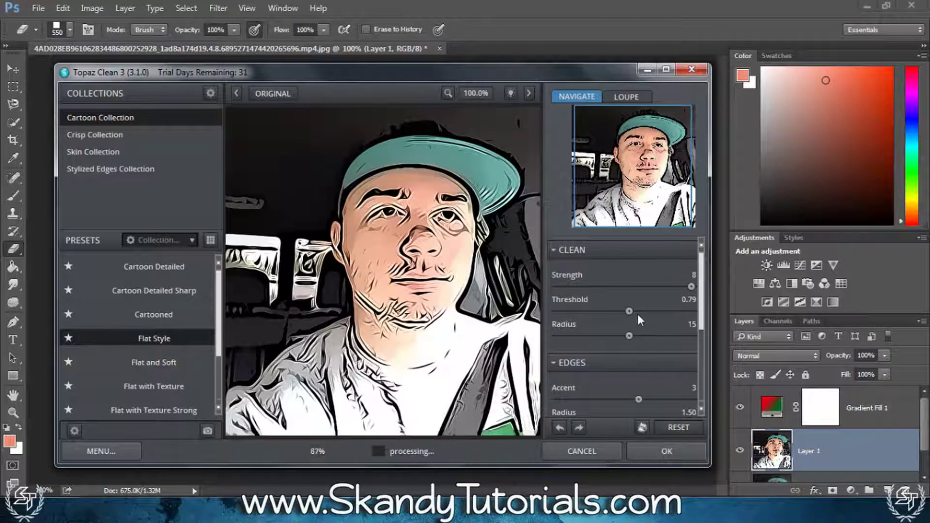
{"action": "left_click_drag", "start_coordinate": [629, 310], "coordinate": [592, 313]}
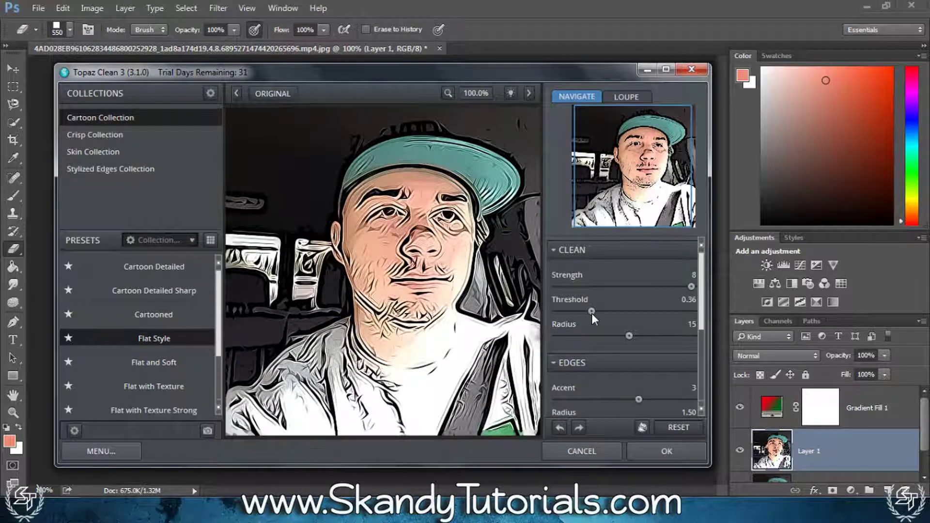
{"action": "left_click_drag", "start_coordinate": [591, 313], "coordinate": [689, 315]}
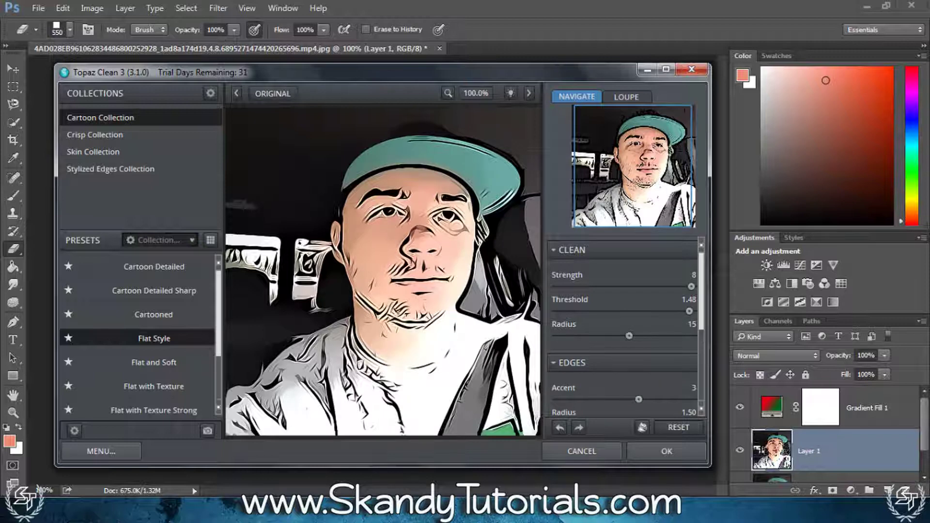
Apply the Flat Style result, then duplicate Layer 1 as Layer 1 copy
{"action": "left_click", "coordinate": [667, 451]}
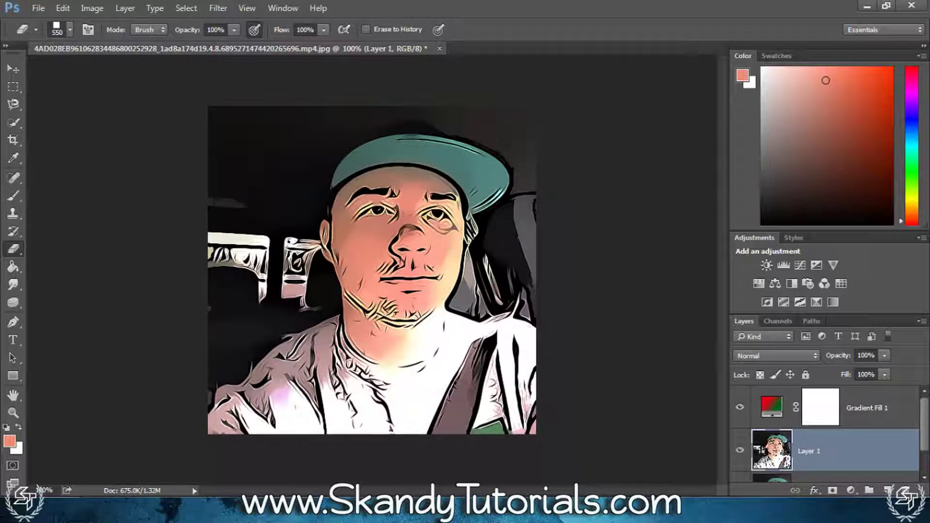
{"action": "left_click_drag", "start_coordinate": [924, 439], "coordinate": [924, 458]}
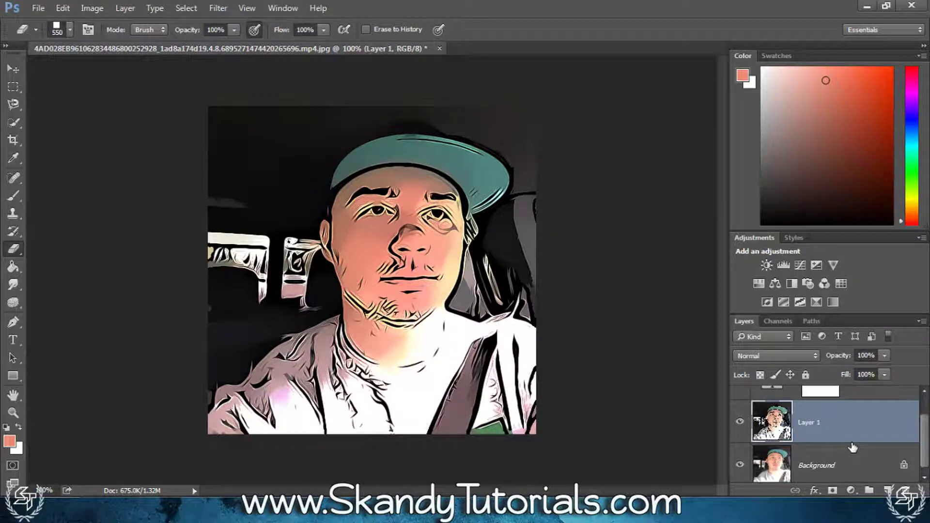
{"action": "key", "text": "ctrl+j"}
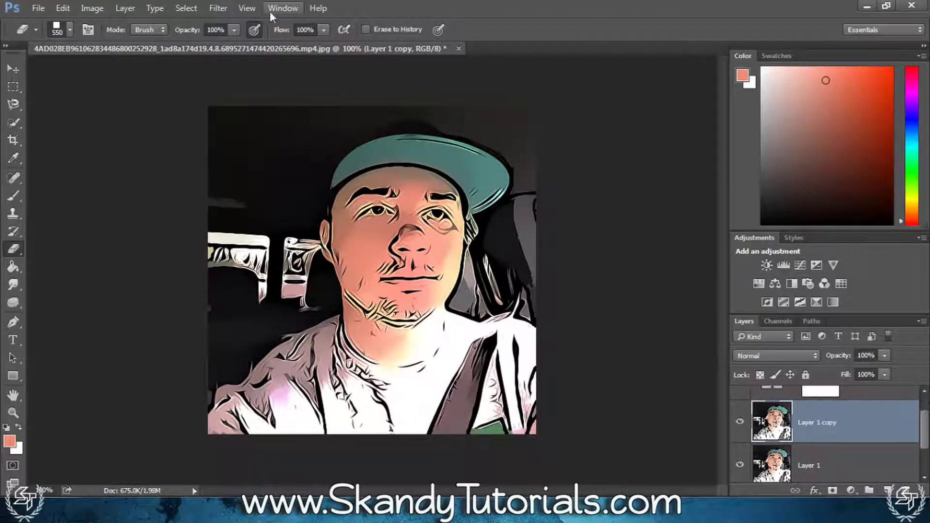
Apply the Filter Gallery's Stained Glass filter (cell size 10, border thickness 4) to Layer 1 copy
{"action": "left_click", "coordinate": [223, 8]}
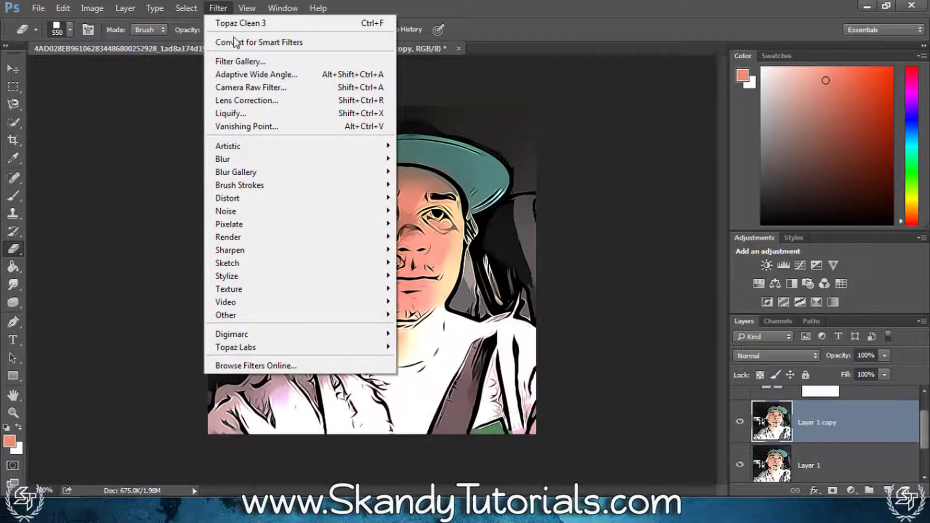
{"action": "left_click", "coordinate": [245, 62]}
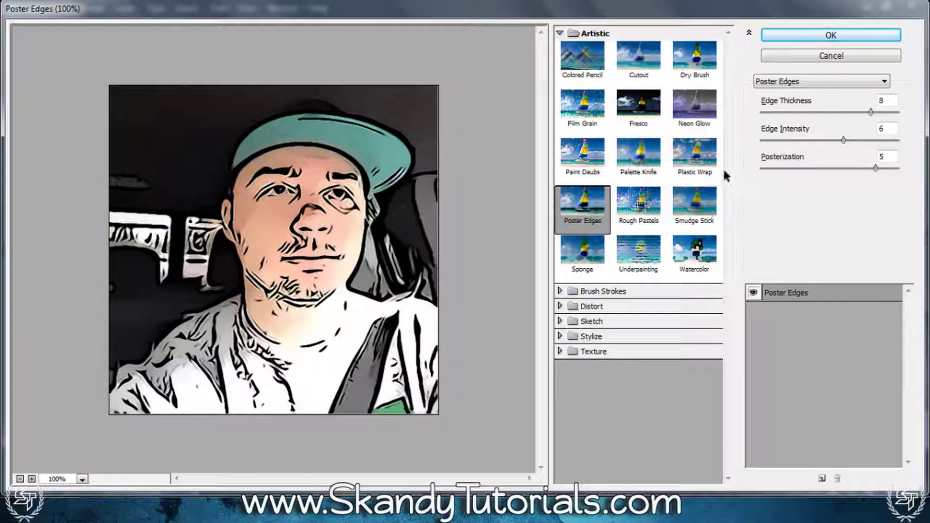
{"action": "left_click", "coordinate": [822, 86]}
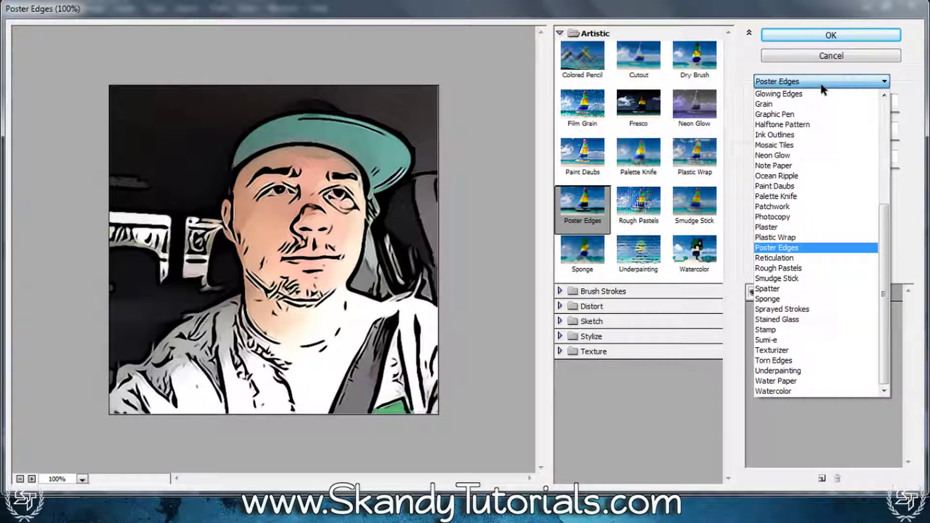
{"action": "left_click", "coordinate": [792, 320]}
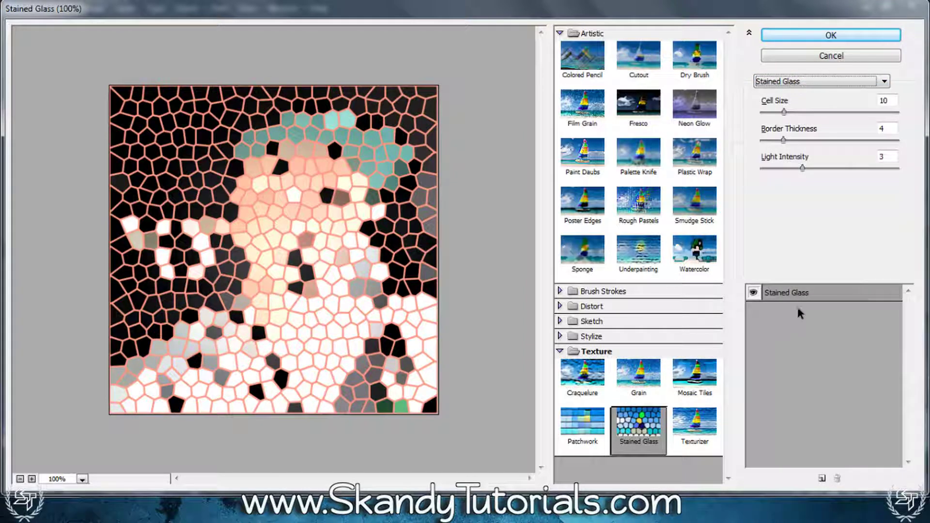
{"action": "left_click", "coordinate": [858, 33]}
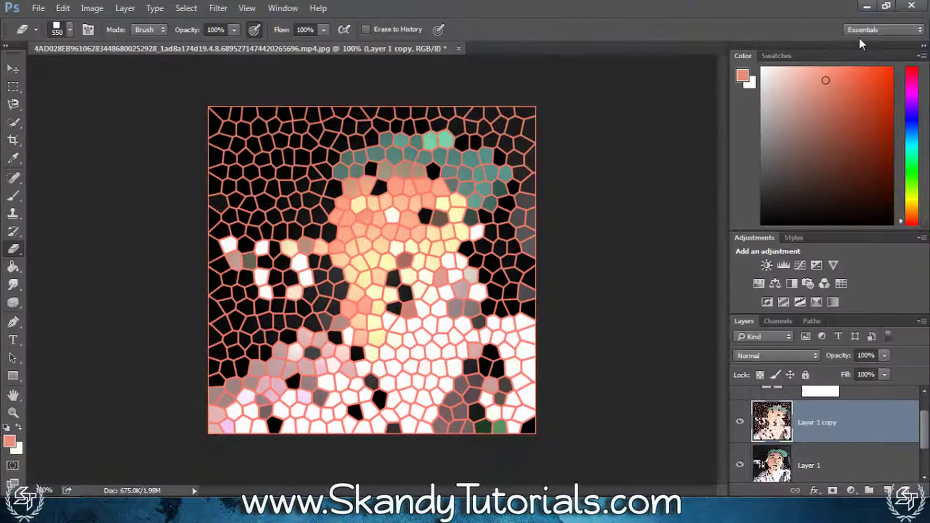
Drop Layer 1 copy's opacity to 8% and add a white layer mask to it
{"action": "left_click", "coordinate": [884, 356]}
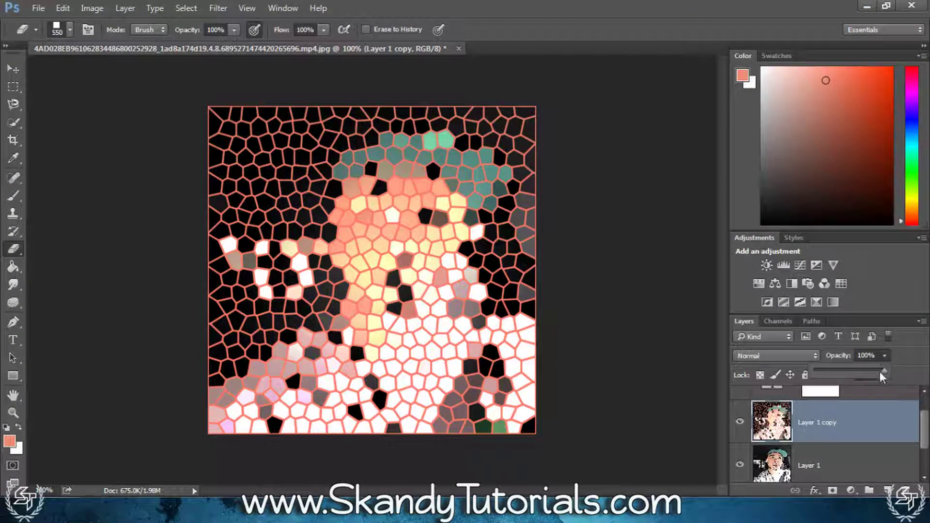
{"action": "left_click_drag", "start_coordinate": [837, 373], "coordinate": [822, 378]}
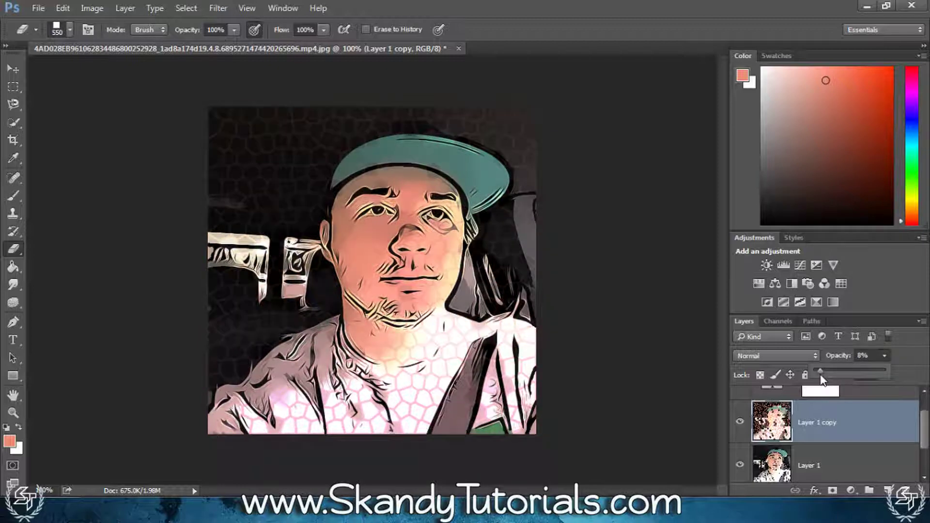
{"action": "left_click", "coordinate": [886, 353]}
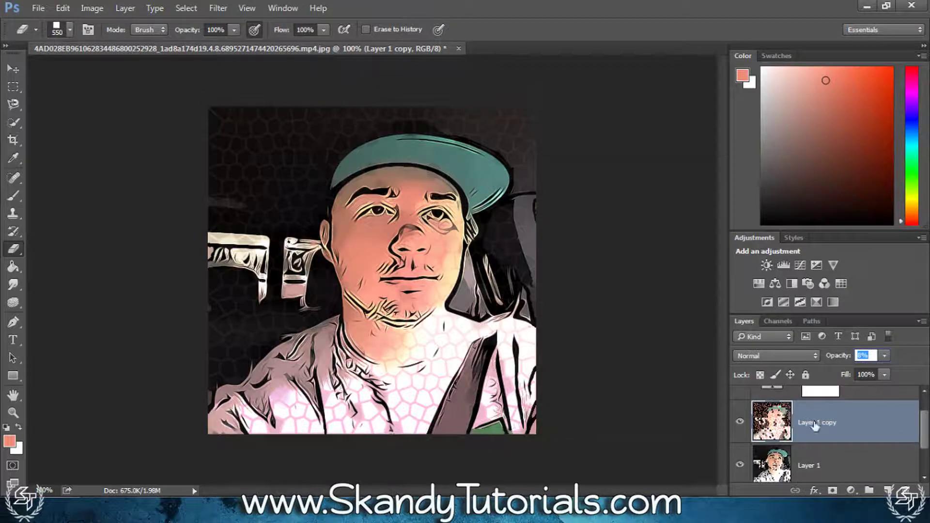
{"action": "left_click", "coordinate": [833, 490]}
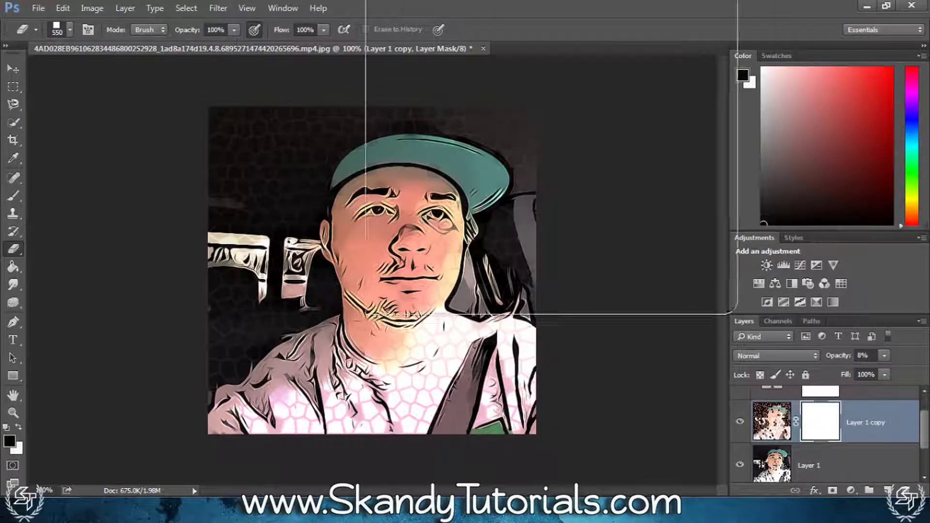
Brush the hexagon pattern off the shirt, neck, face and cap, then step back to the plain duplicate
{"action": "key", "text": "b"}
{"action": "key", "text": "bracketright"}
{"action": "key", "text": "bracketright"}
{"action": "key", "text": "bracketright"}
{"action": "key", "text": "bracketright"}
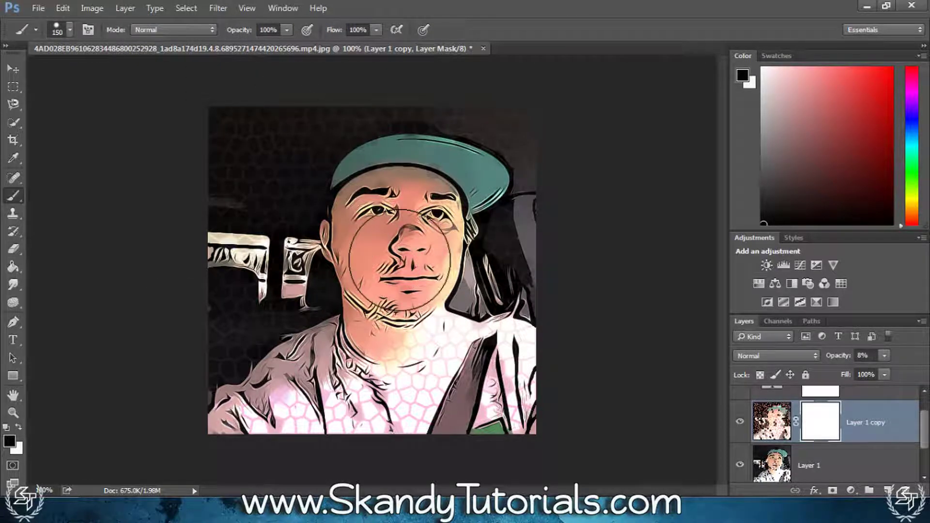
{"action": "key", "text": "bracketleft"}
{"action": "mouse_move", "coordinate": [402, 349]}
{"action": "left_mouse_down"}
{"action": "mouse_move", "coordinate": [416, 394]}
{"action": "mouse_move", "coordinate": [499, 425]}
{"action": "mouse_move", "coordinate": [513, 370]}
{"action": "mouse_move", "coordinate": [452, 359]}
{"action": "mouse_move", "coordinate": [544, 363]}
{"action": "mouse_move", "coordinate": [357, 436]}
{"action": "mouse_move", "coordinate": [276, 446]}
{"action": "mouse_move", "coordinate": [310, 404]}
{"action": "left_mouse_up"}
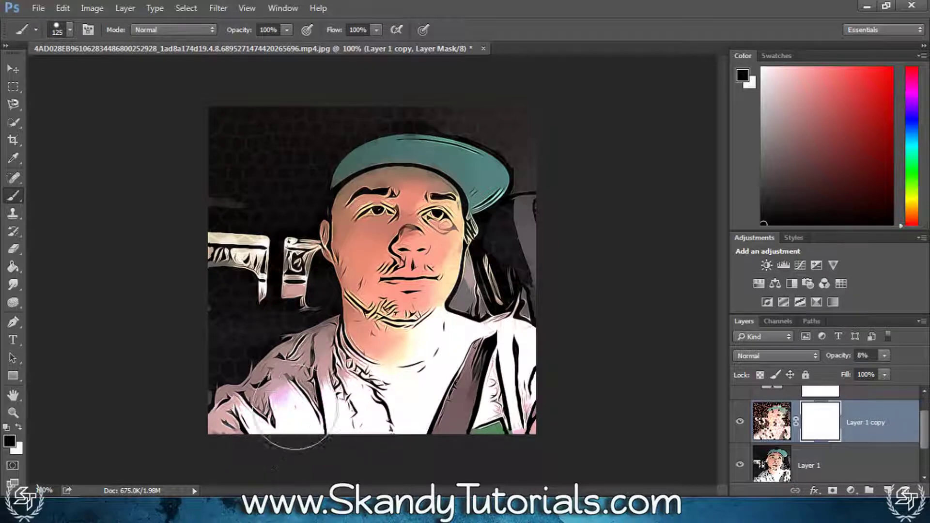
{"action": "mouse_move", "coordinate": [414, 228]}
{"action": "left_mouse_down"}
{"action": "mouse_move", "coordinate": [382, 164]}
{"action": "mouse_move", "coordinate": [455, 160]}
{"action": "mouse_move", "coordinate": [465, 209]}
{"action": "left_mouse_up"}
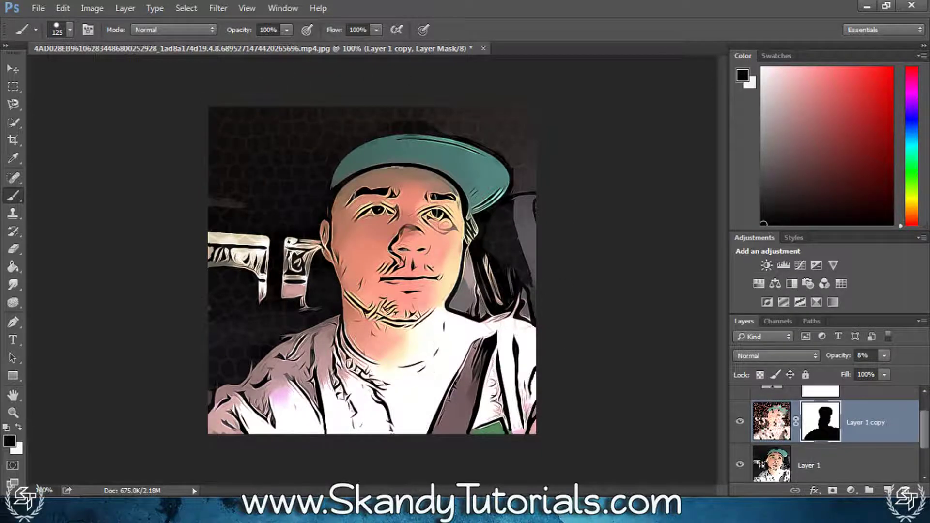
{"action": "left_click", "coordinate": [782, 423]}
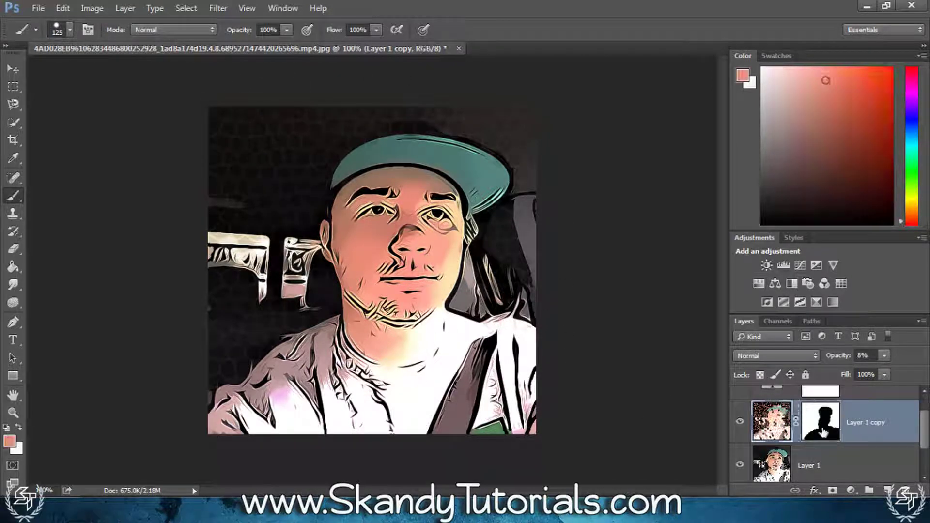
{"action": "key", "text": "ctrl+alt+z"}
{"action": "key", "text": "ctrl+alt+z"}
{"action": "key", "text": "ctrl+alt+z"}
{"action": "key", "text": "ctrl+alt+z"}
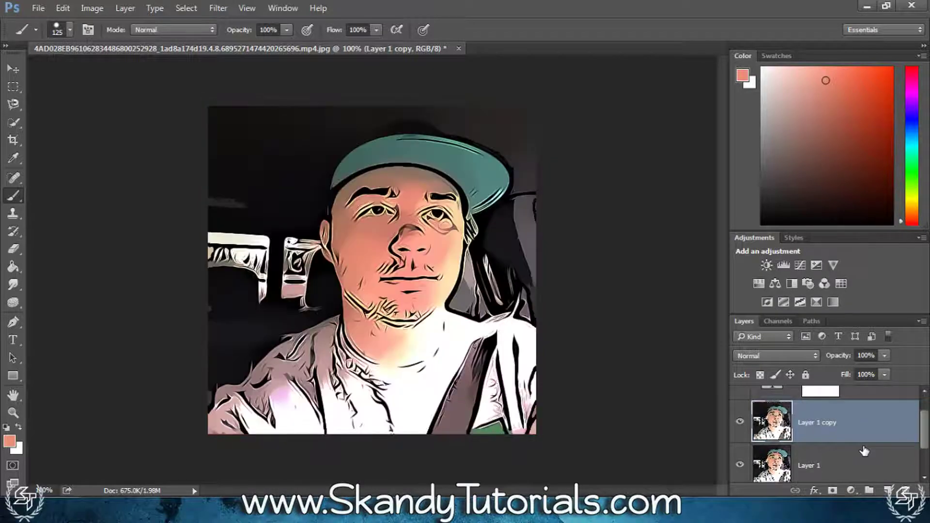
Apply Texturizer with Canvas texture (scaling 100%, relief 4, light top) to Layer 1 copy
{"action": "left_click", "coordinate": [220, 8]}
{"action": "left_click", "coordinate": [256, 62]}
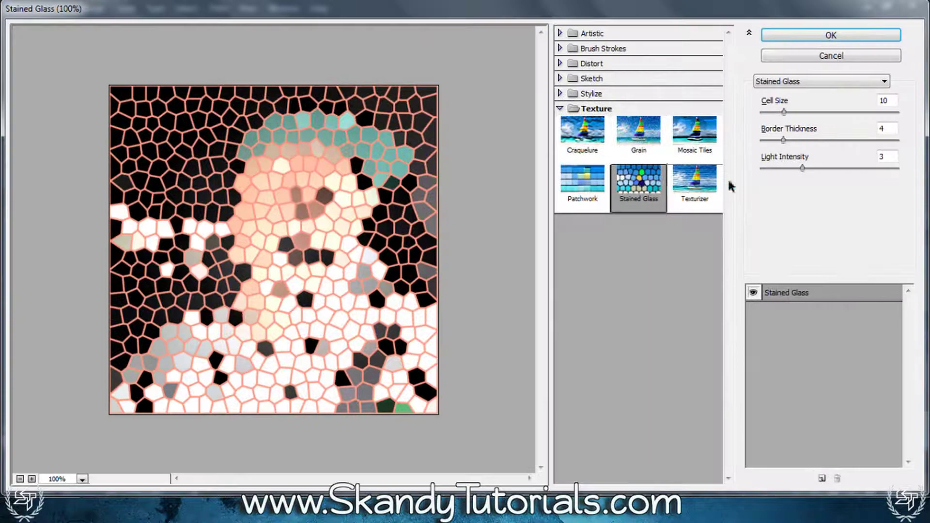
{"action": "left_click", "coordinate": [810, 82]}
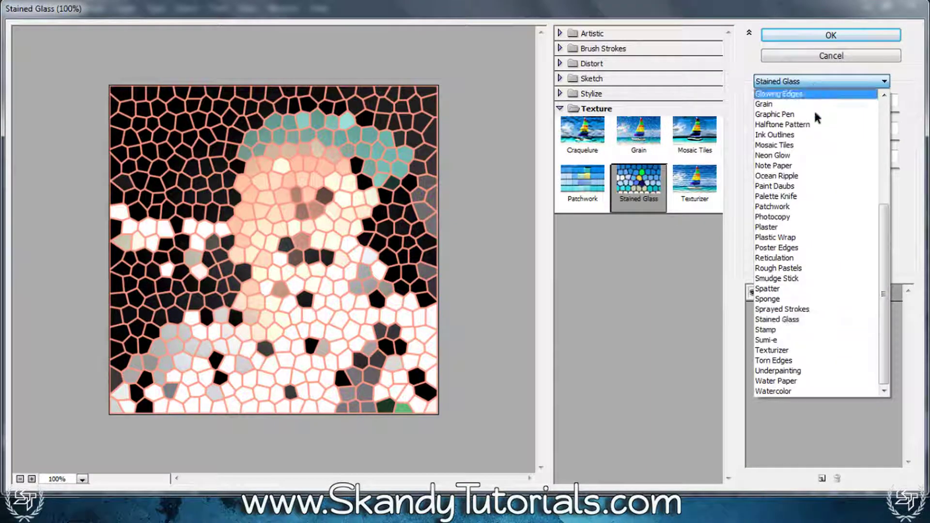
{"action": "left_click", "coordinate": [791, 350]}
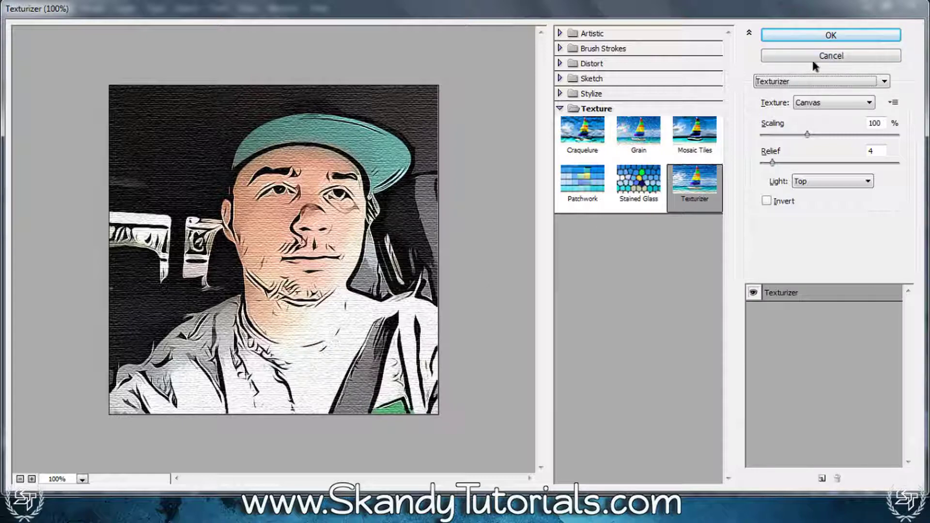
{"action": "left_click", "coordinate": [824, 34]}
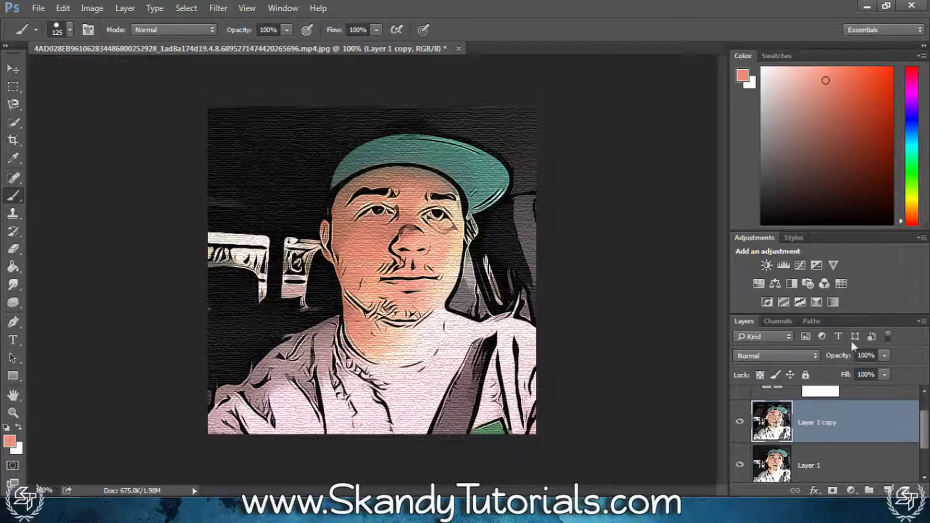
Lower the canvas-textured layer's opacity to a low value
{"action": "left_click", "coordinate": [885, 356]}
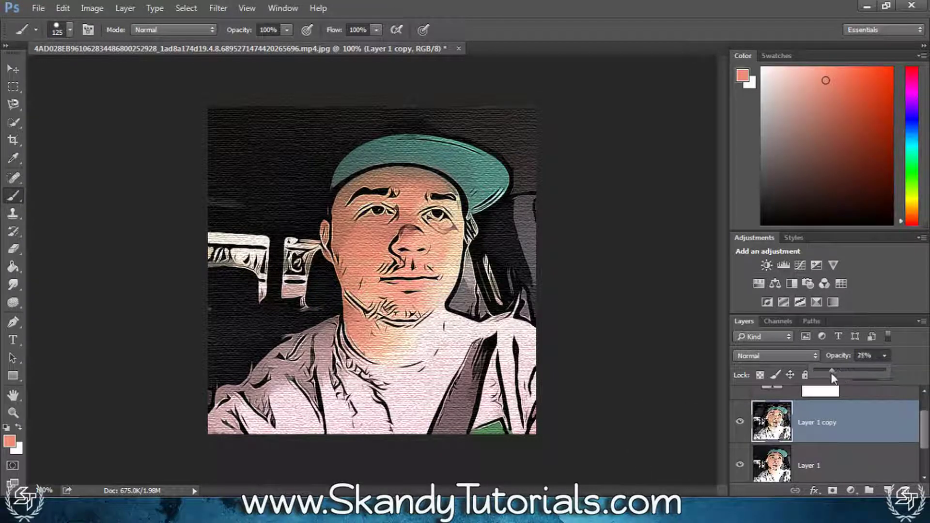
{"action": "left_click_drag", "start_coordinate": [833, 378], "coordinate": [832, 378]}
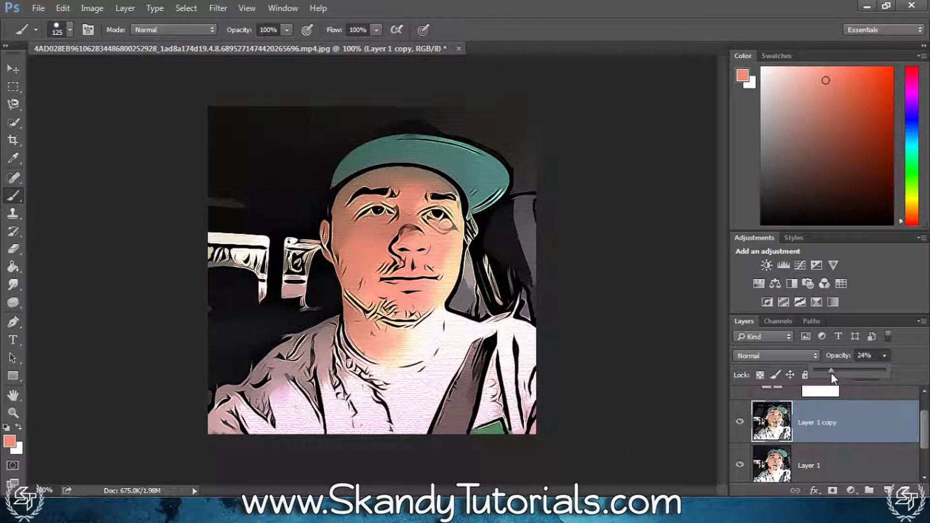
{"action": "left_click", "coordinate": [885, 356]}
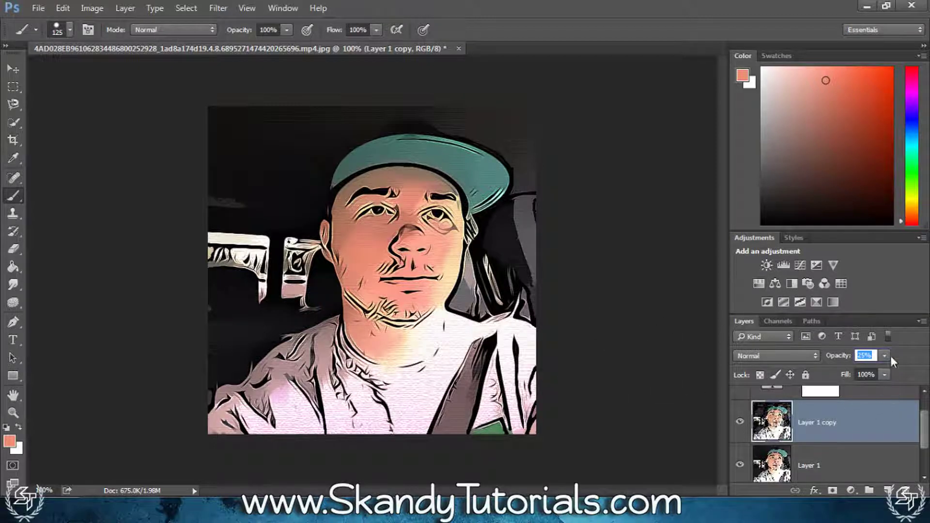
Switch the textured layer to Color Burn and raise its opacity toward 41%
{"action": "left_click", "coordinate": [801, 353]}
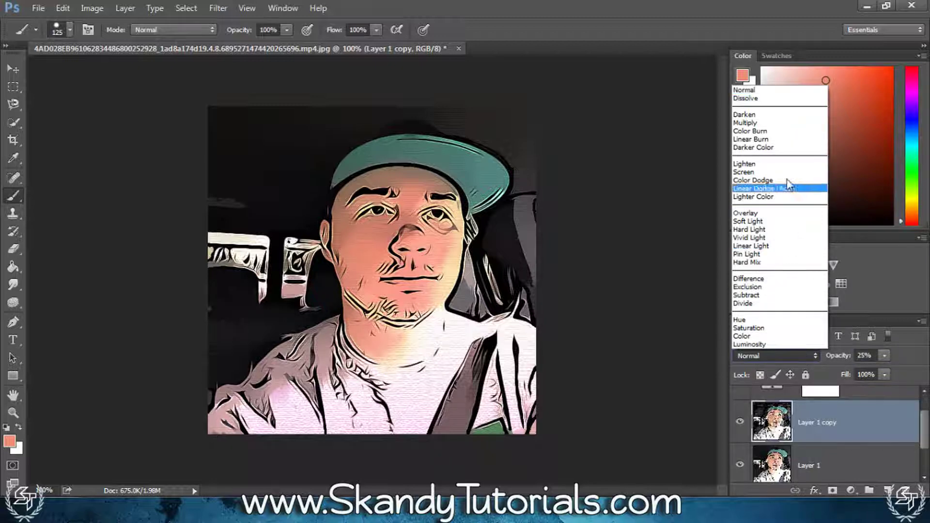
{"action": "left_click", "coordinate": [766, 131]}
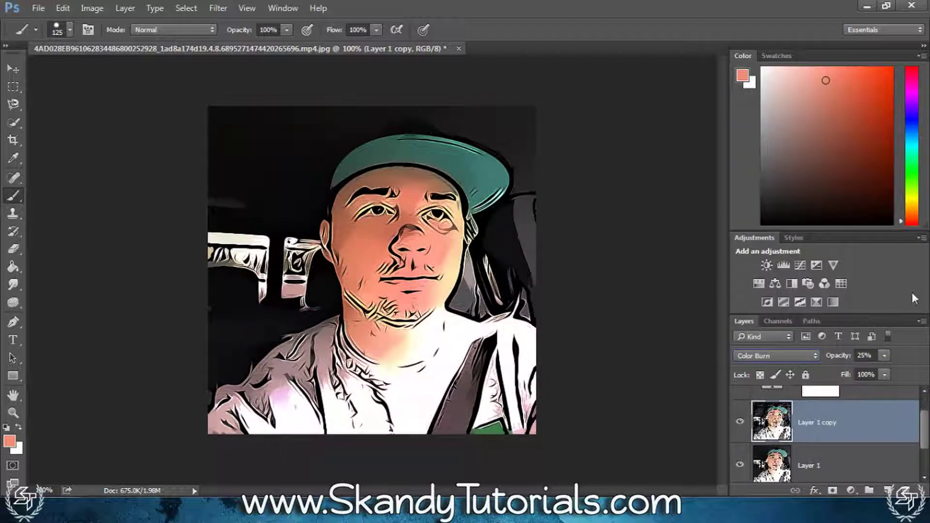
{"action": "left_click", "coordinate": [884, 374]}
{"action": "mouse_move", "coordinate": [882, 369]}
{"action": "left_mouse_down"}
{"action": "mouse_move", "coordinate": [909, 368]}
{"action": "mouse_move", "coordinate": [877, 370]}
{"action": "left_mouse_up"}
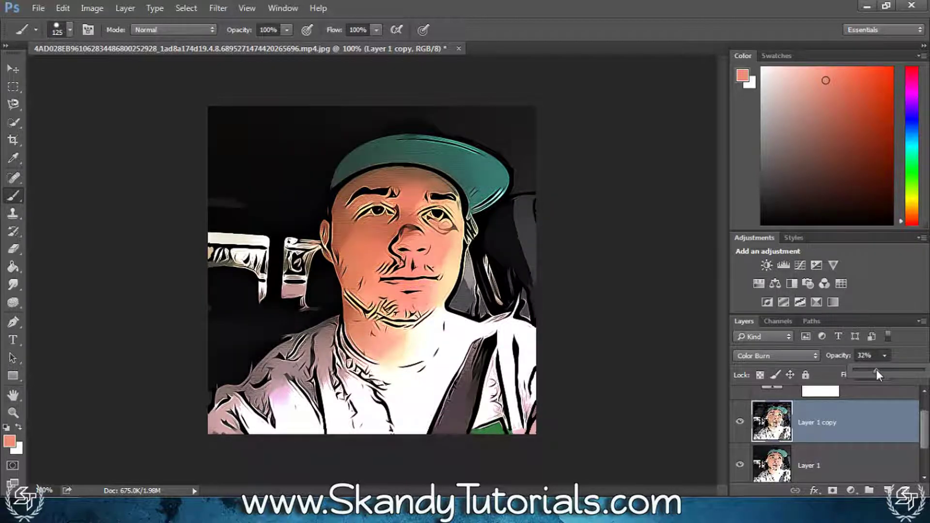